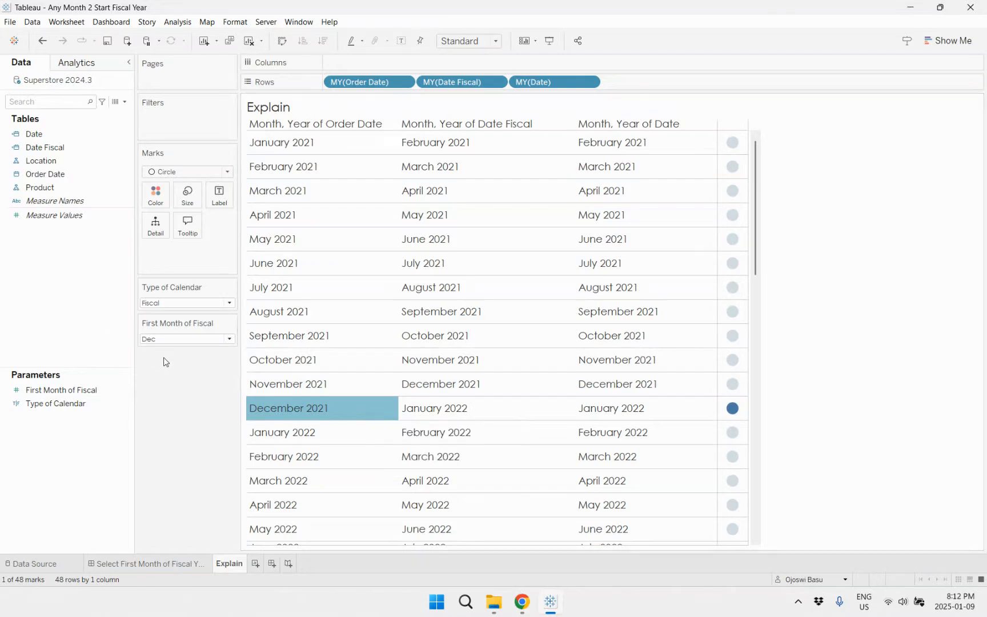
Set the first fiscal month to Sep and highlight the September 2021 row to check its fiscal mapping.
click(227, 339)
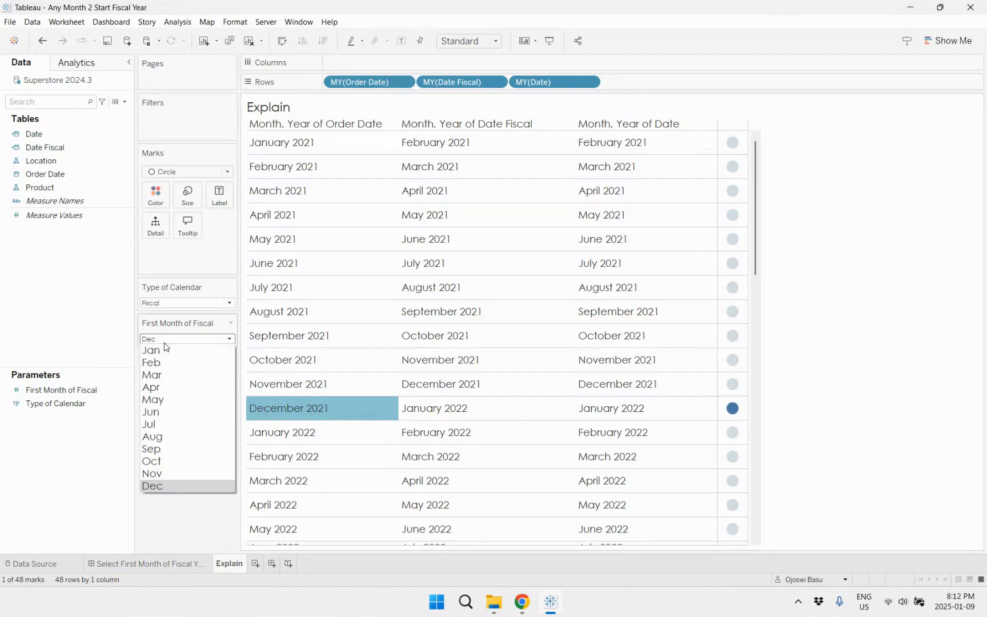
click(185, 449)
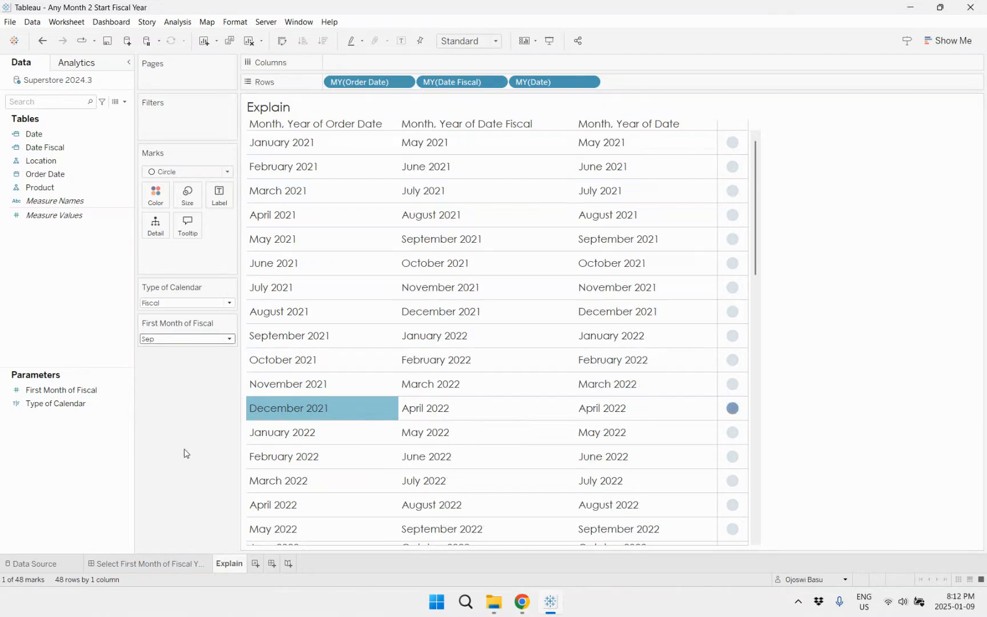
click(368, 336)
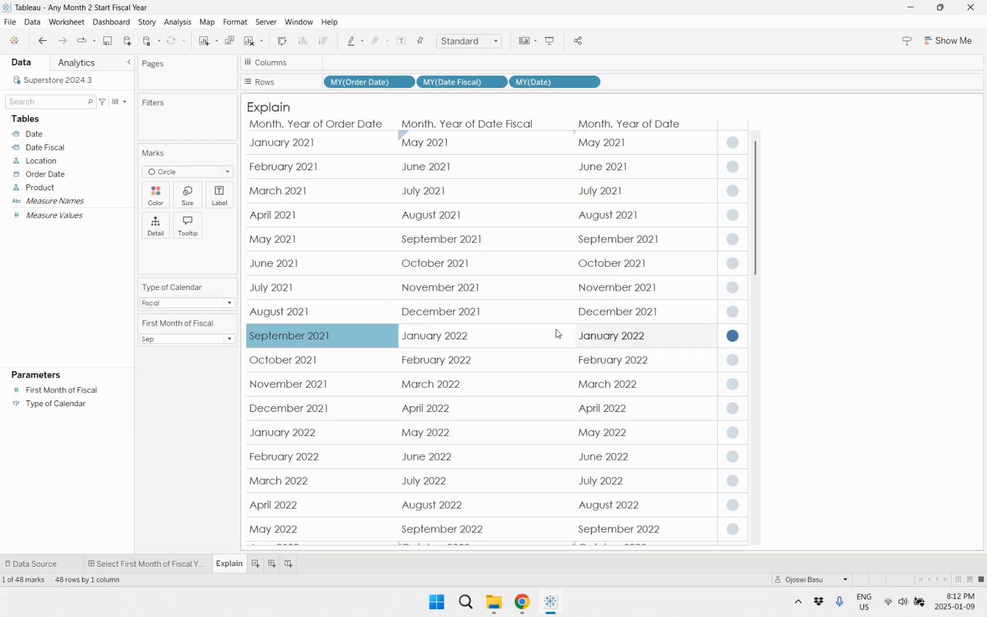
Set the first fiscal month to Apr, check the April 2021 row's mapping, and clear the row selection.
click(163, 339)
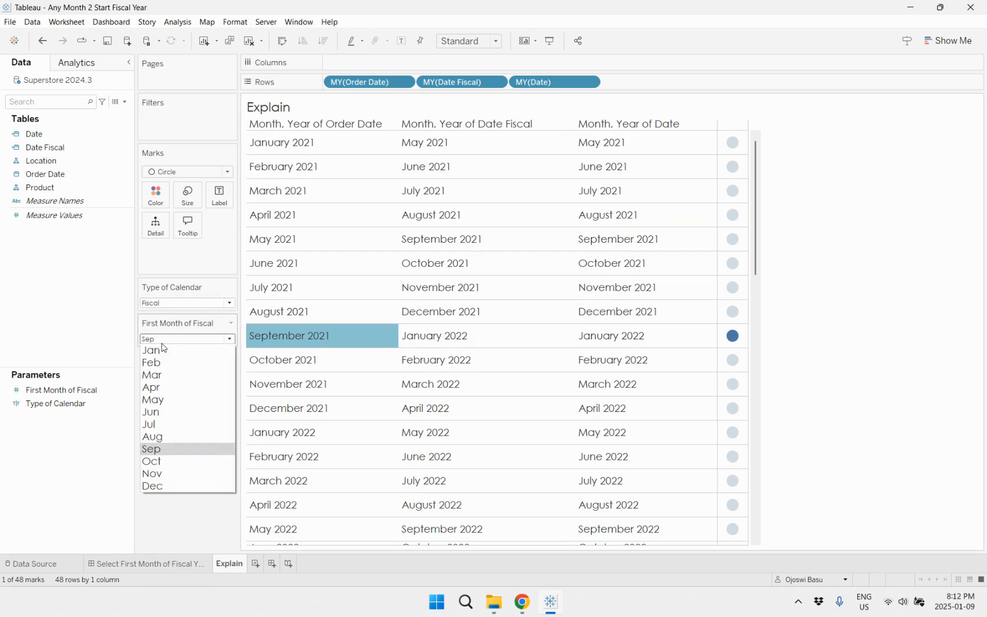
click(152, 387)
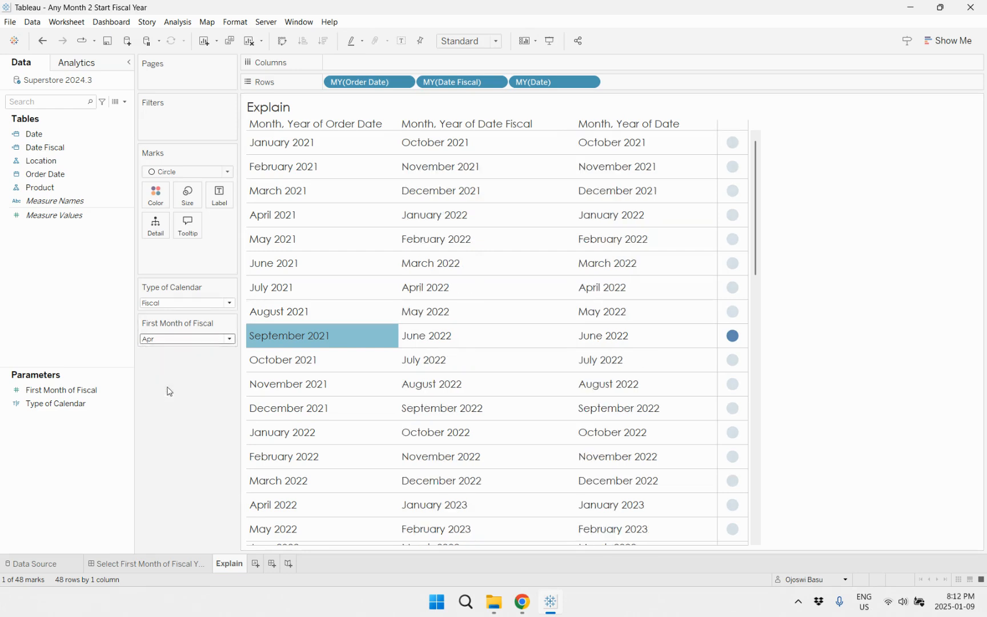
click(303, 223)
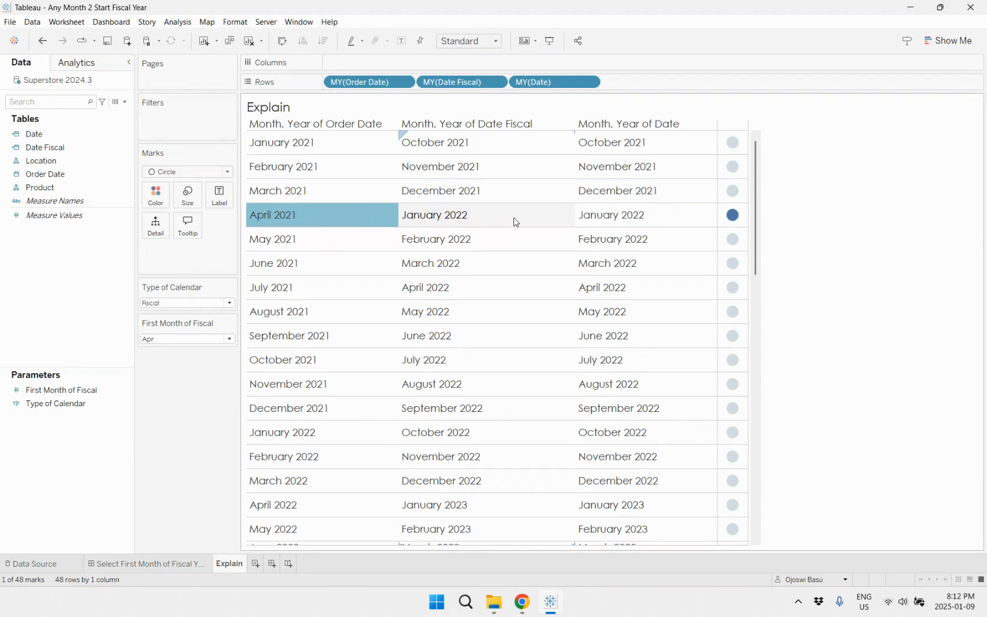
click(323, 224)
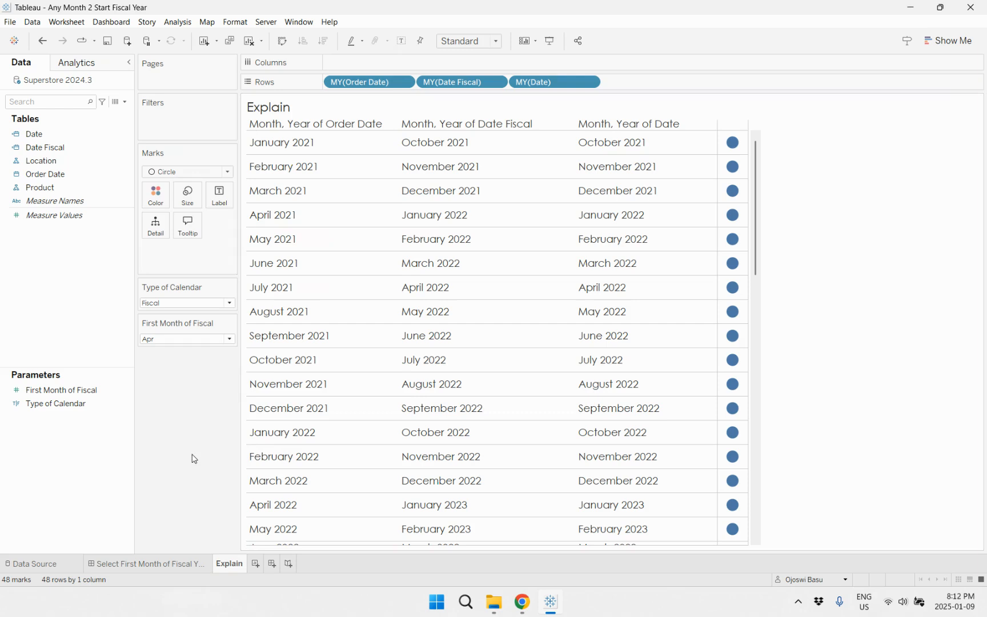
Set the first fiscal month to Dec and highlight the December 2021 row.
click(194, 340)
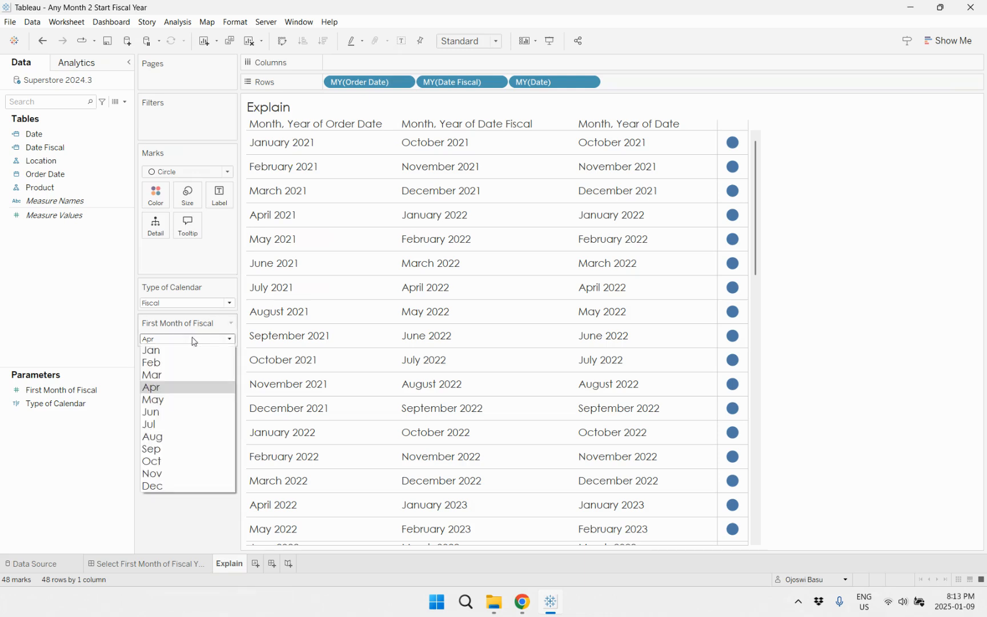
click(177, 487)
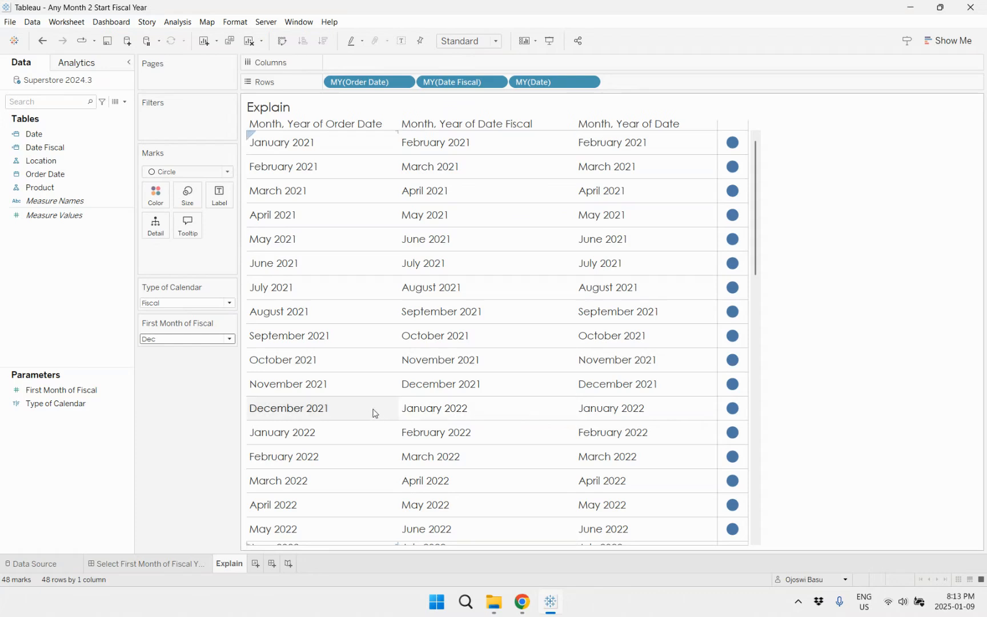
click(345, 406)
Open the First Month of Fiscal parameter for editing, inspect its February and December values, and move the dialog clear of the order-date column.
right_click(69, 390)
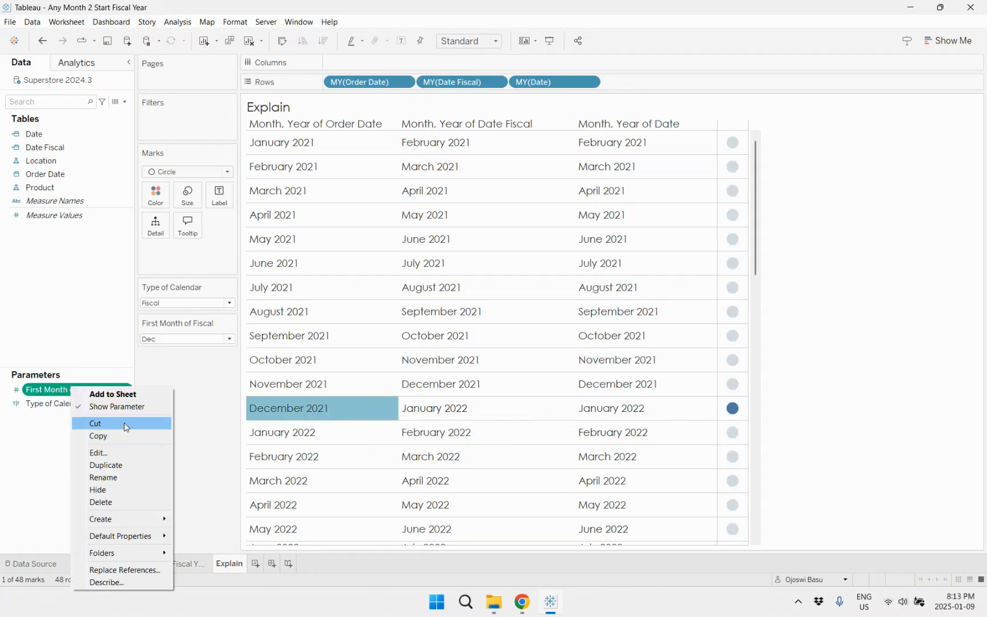
click(131, 453)
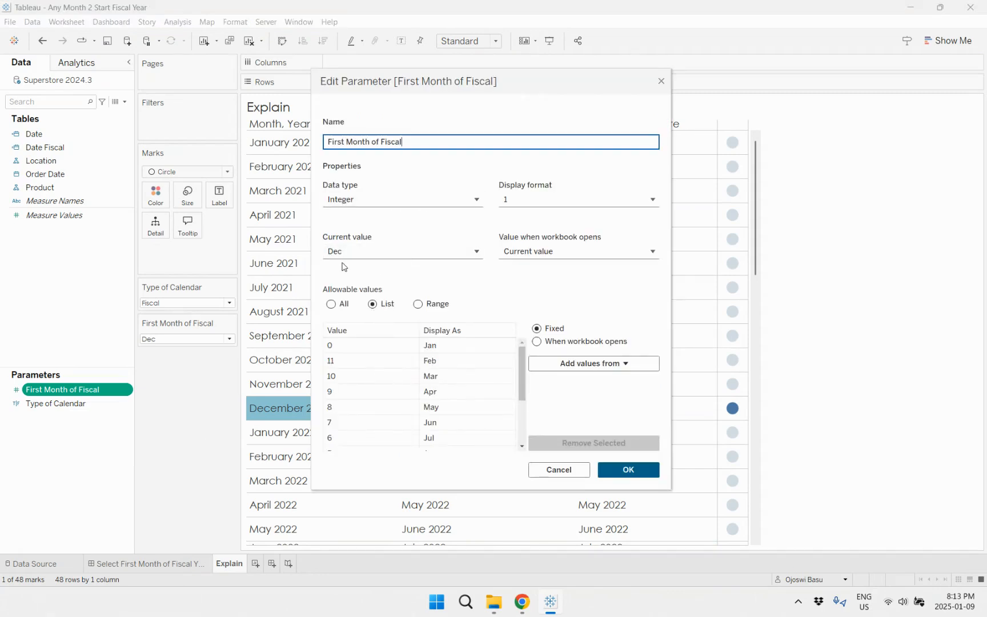
click(345, 349)
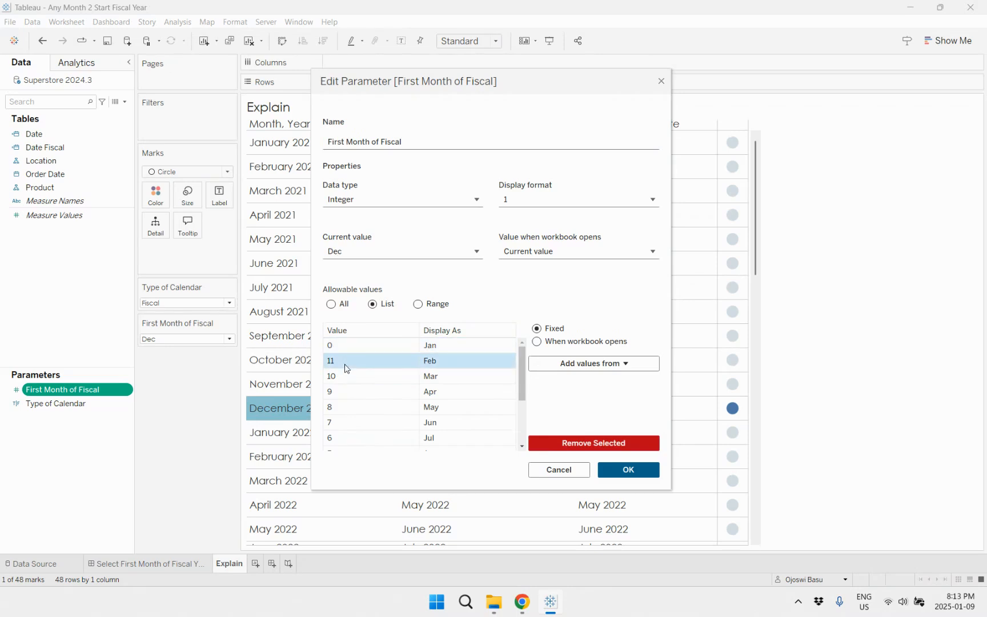
scroll(352, 421, down, 3)
click(338, 432)
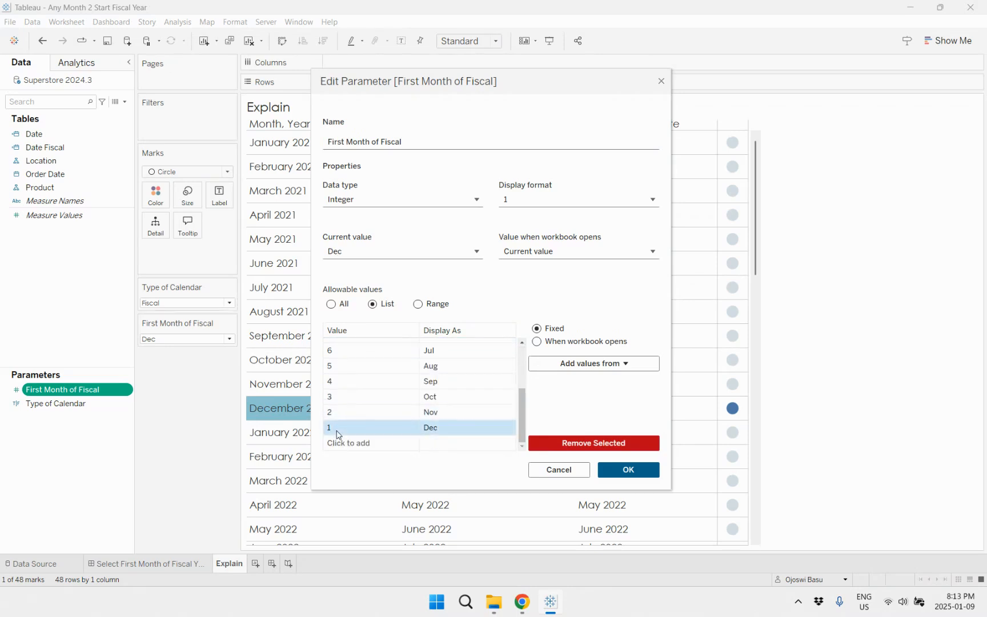
drag(533, 83, 714, 83)
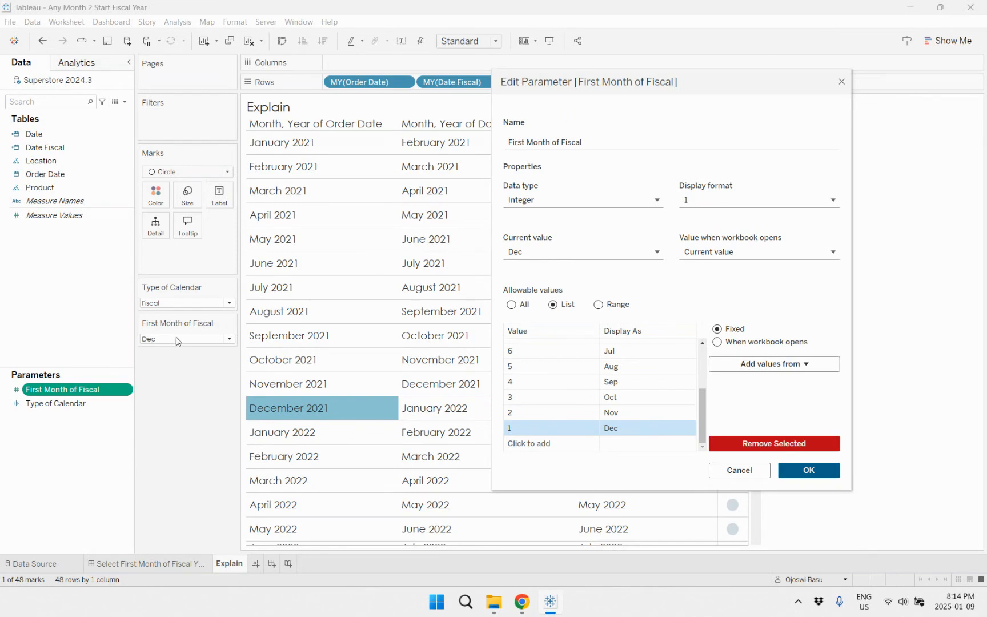
Examine the month offsets for Oct, May, Feb, Dec and Jan in the parameter's allowable values, and close the dialog.
click(651, 401)
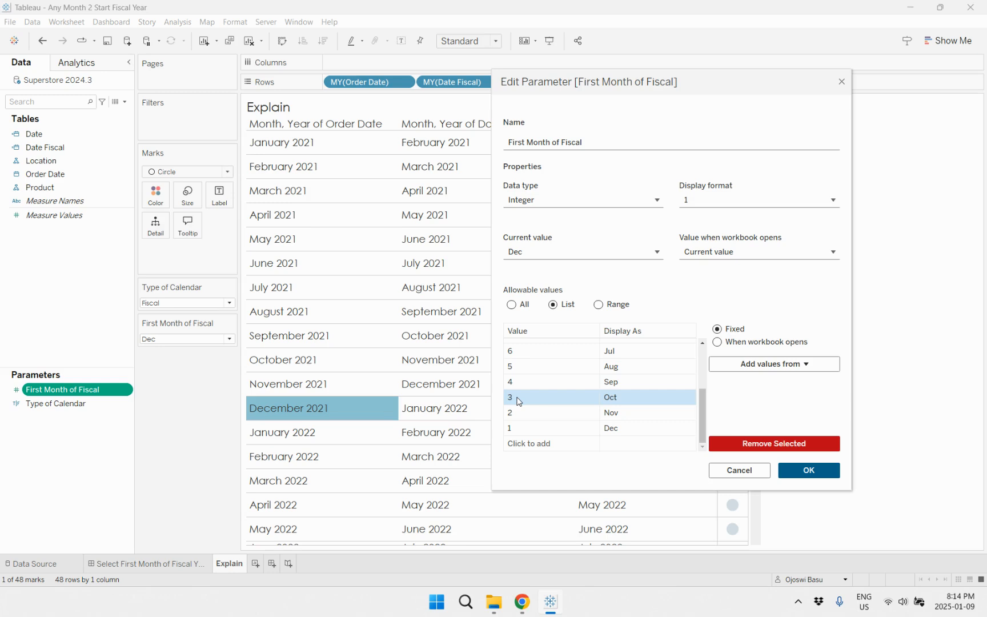
scroll(519, 401, up, 2)
click(626, 383)
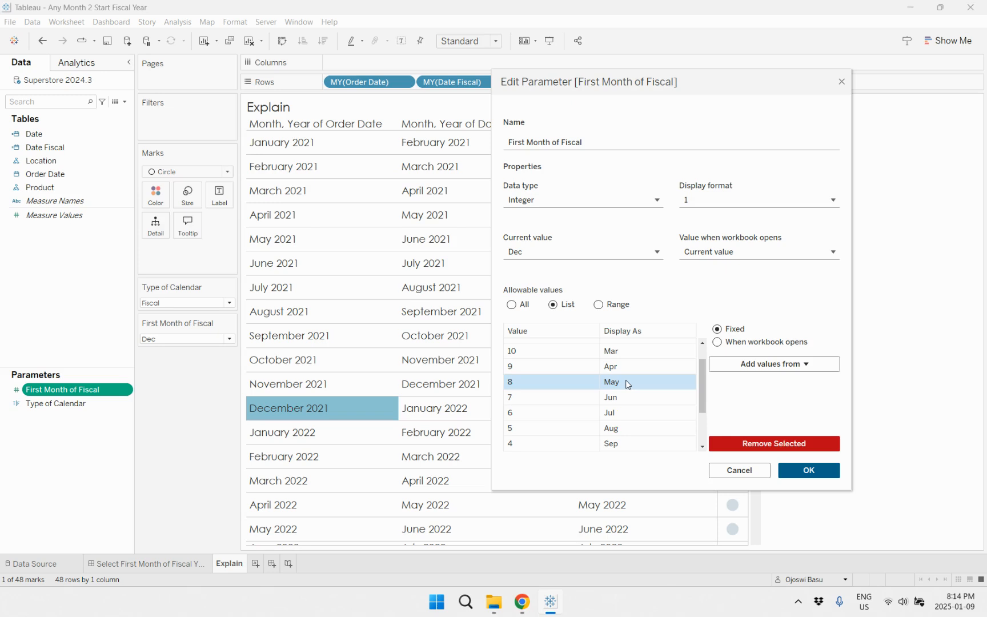
scroll(628, 384, up, 2)
click(637, 360)
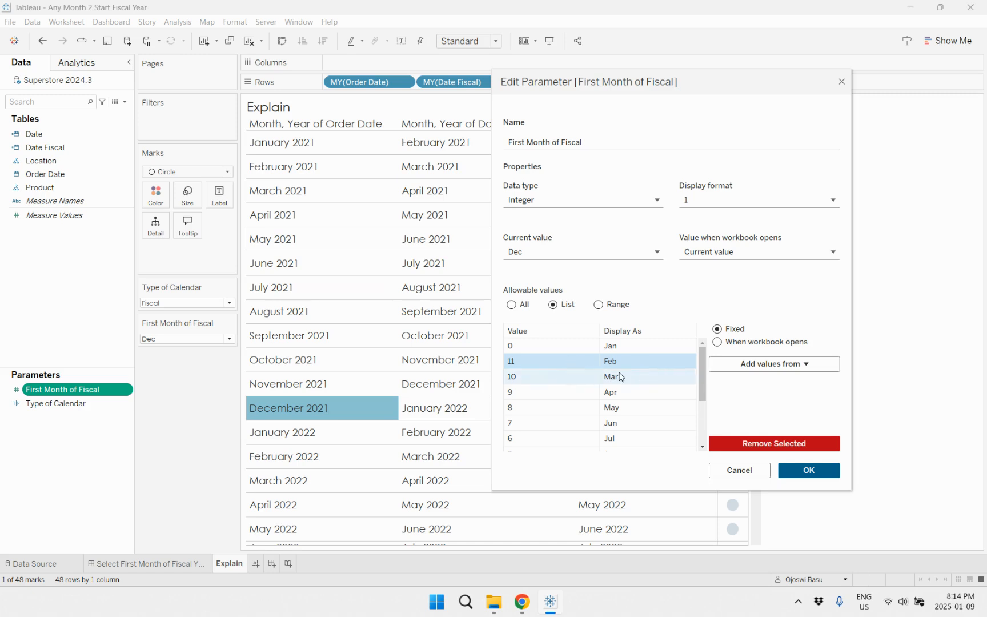
scroll(574, 411, down, 2)
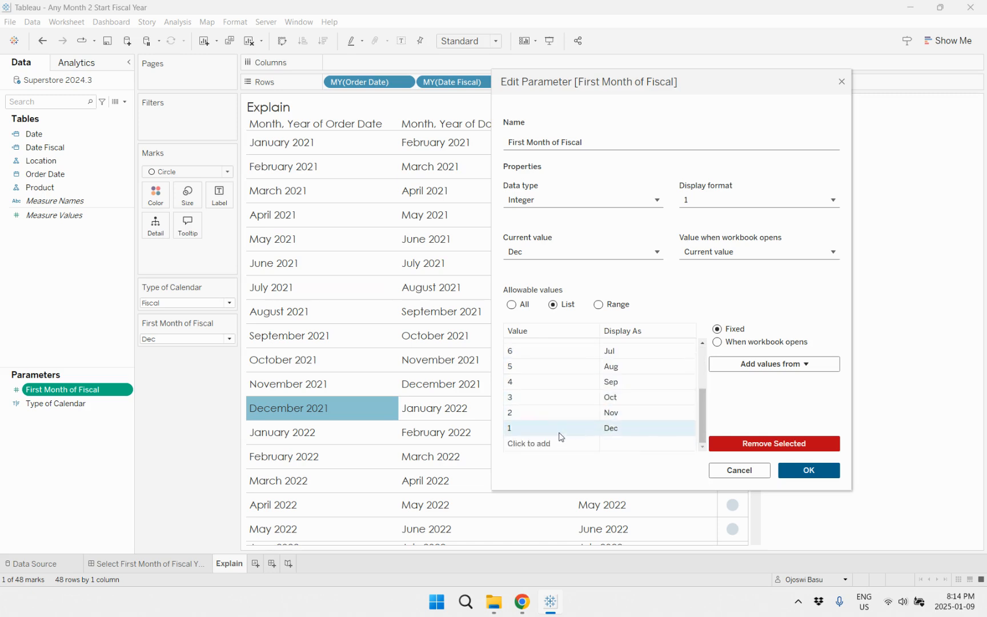
click(559, 432)
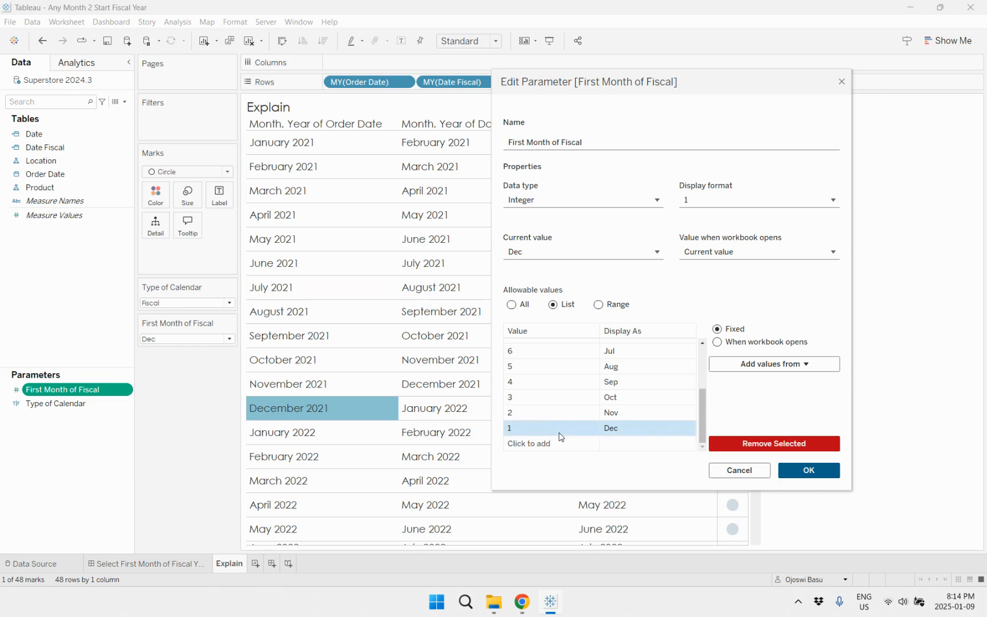
scroll(560, 436, up, 3)
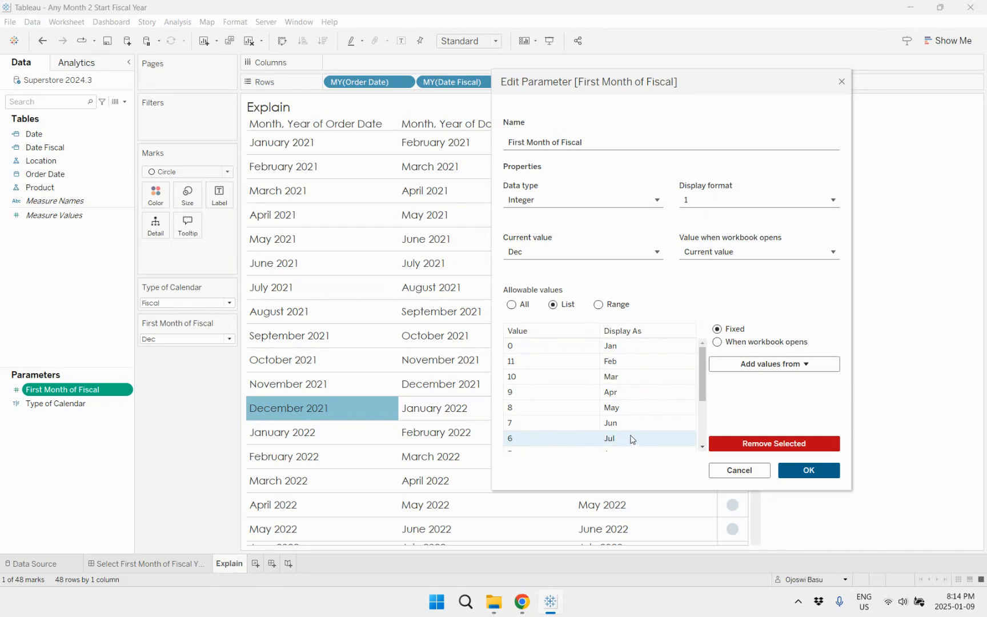
click(631, 347)
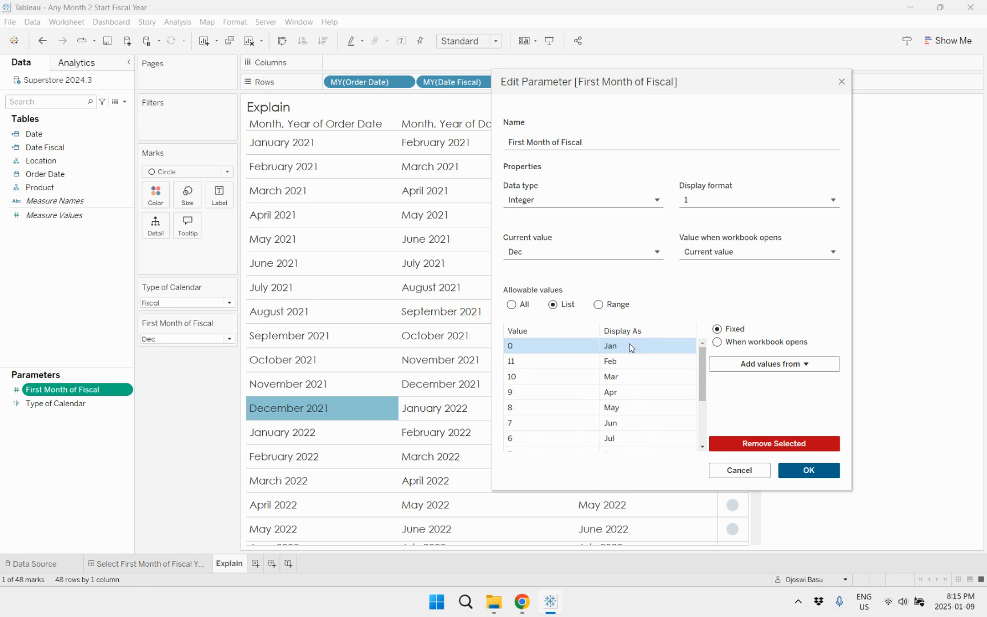
click(808, 469)
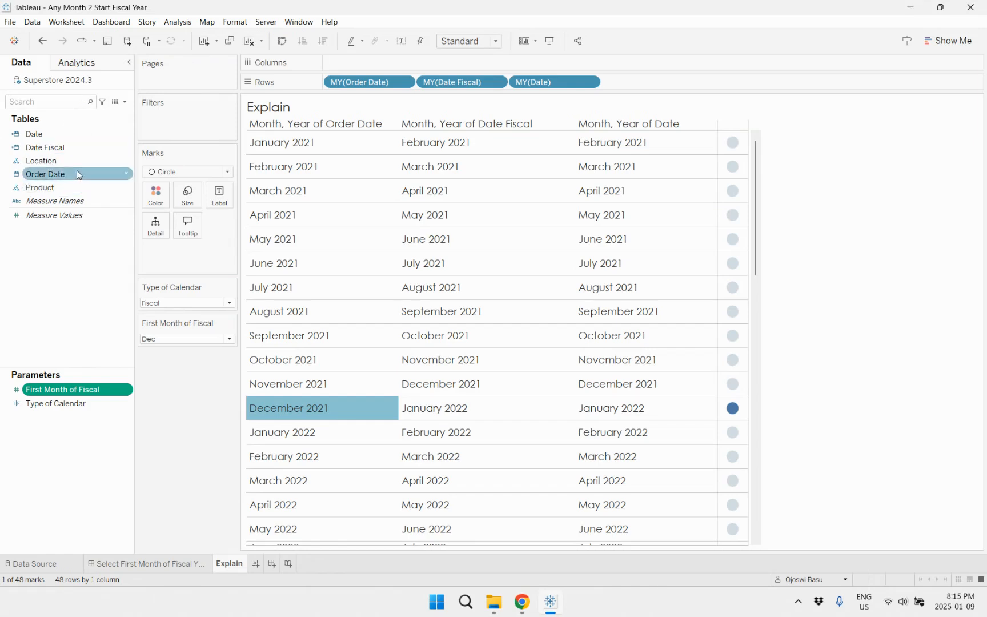
Open the Date Fiscal calculation, examine the date part, interval and date arguments of its DATEADD formula, and close it.
click(80, 150)
right_click(80, 152)
click(127, 215)
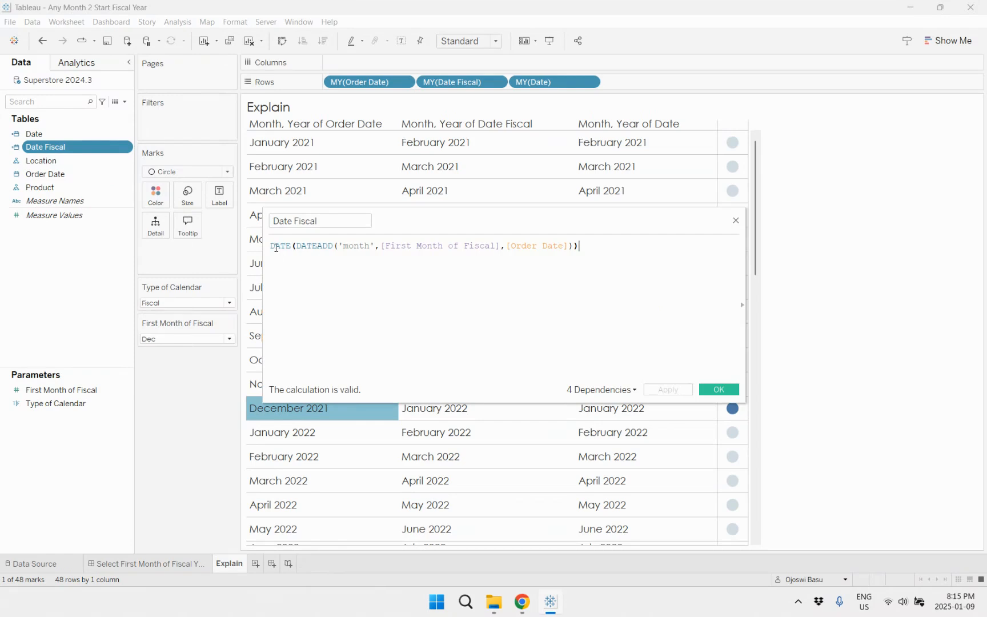
click(527, 246)
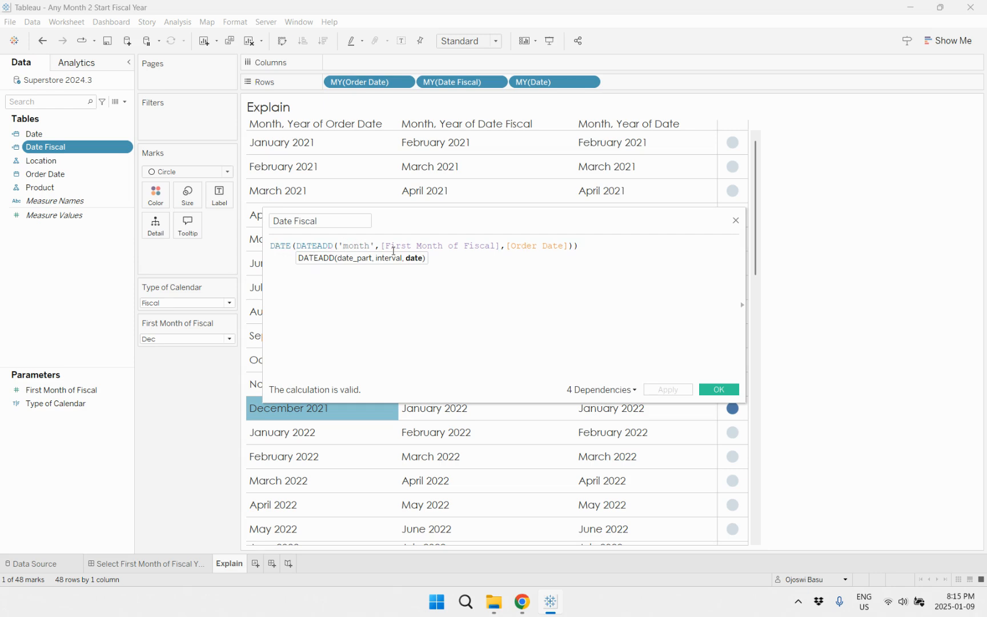
drag(381, 246, 502, 246)
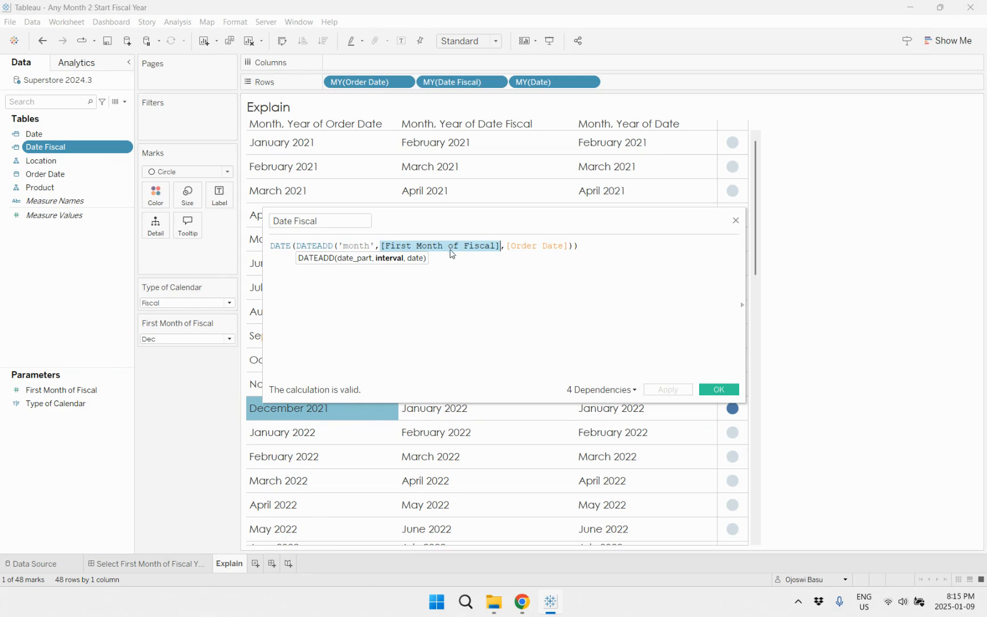
click(432, 283)
click(351, 249)
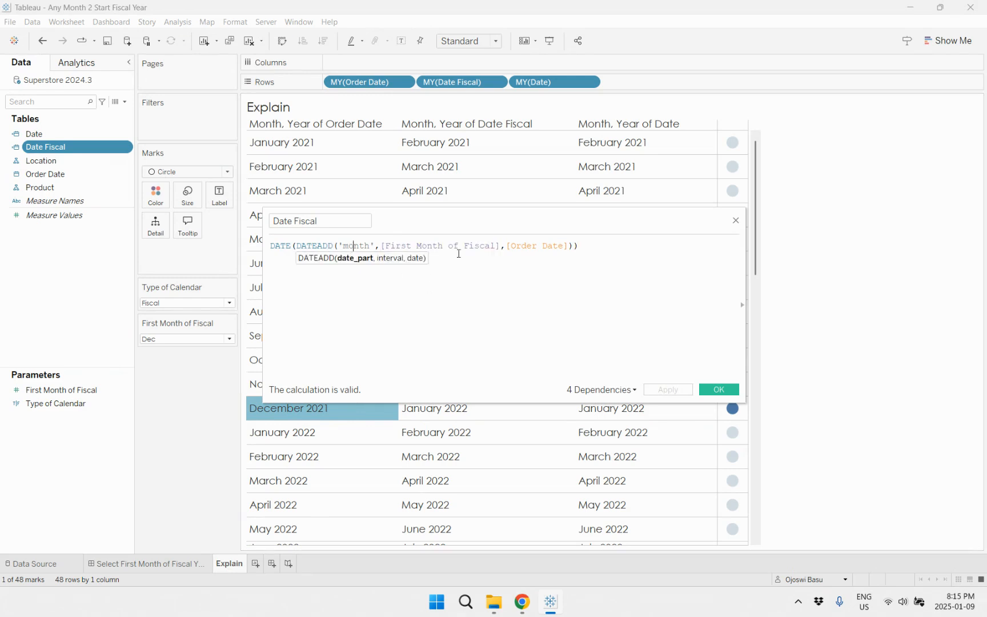
key(ctrl+a)
click(718, 389)
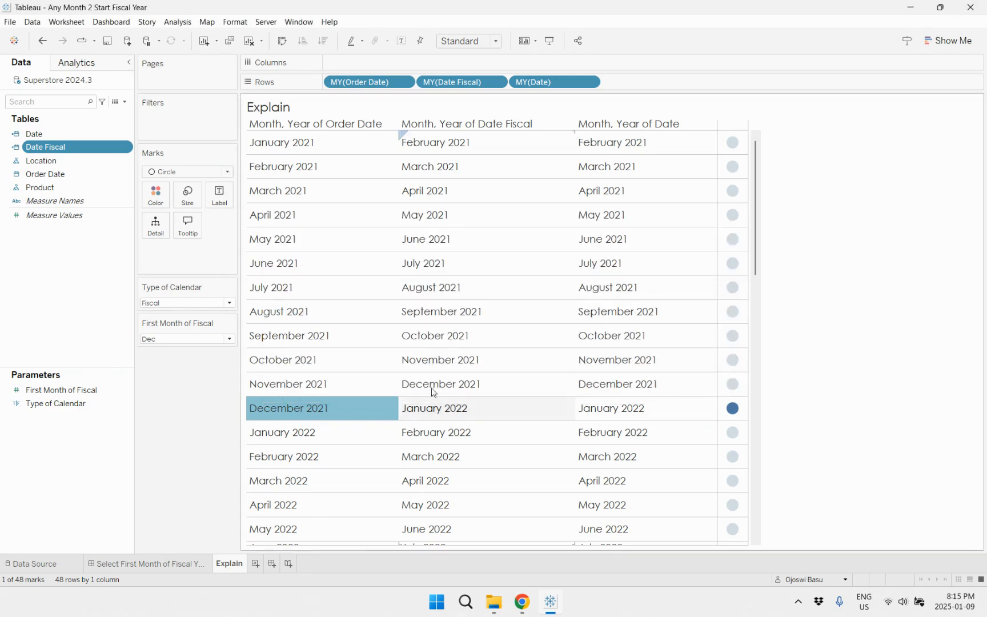
Open the Type of Calendar parameter, review its Boolean data type and True/False aliases, and close it.
right_click(69, 404)
click(117, 471)
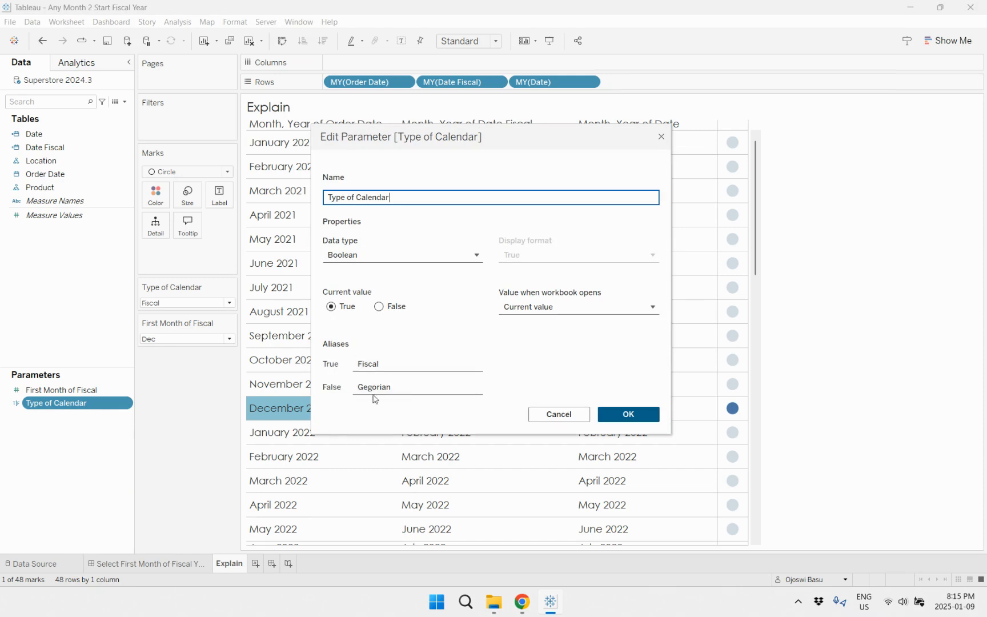
click(628, 413)
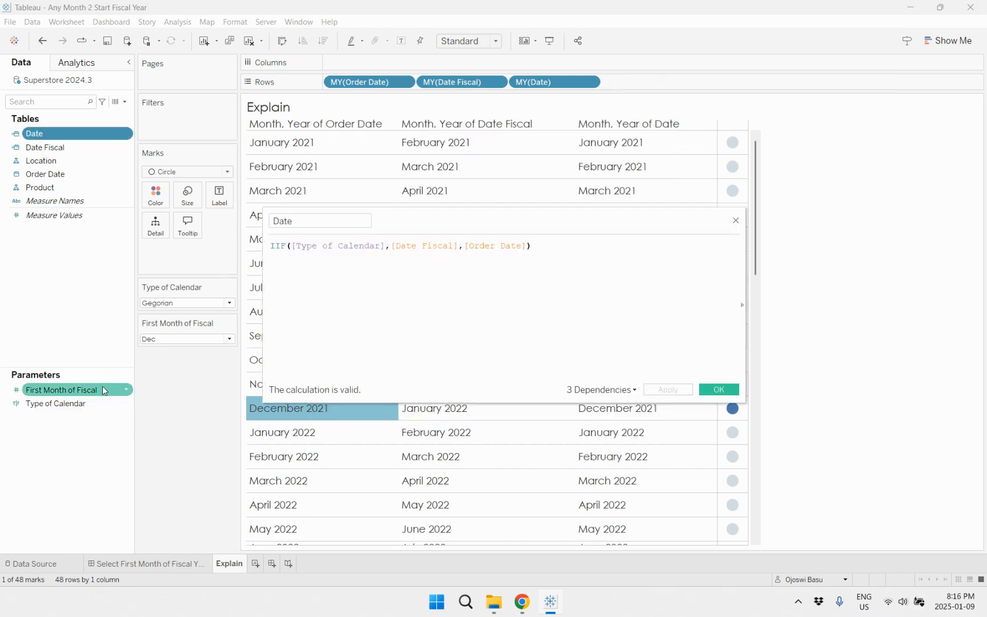
Examine the test, then and else arguments of the Date calculation's IIF formula, and close the editor.
click(274, 245)
drag(275, 243, 555, 249)
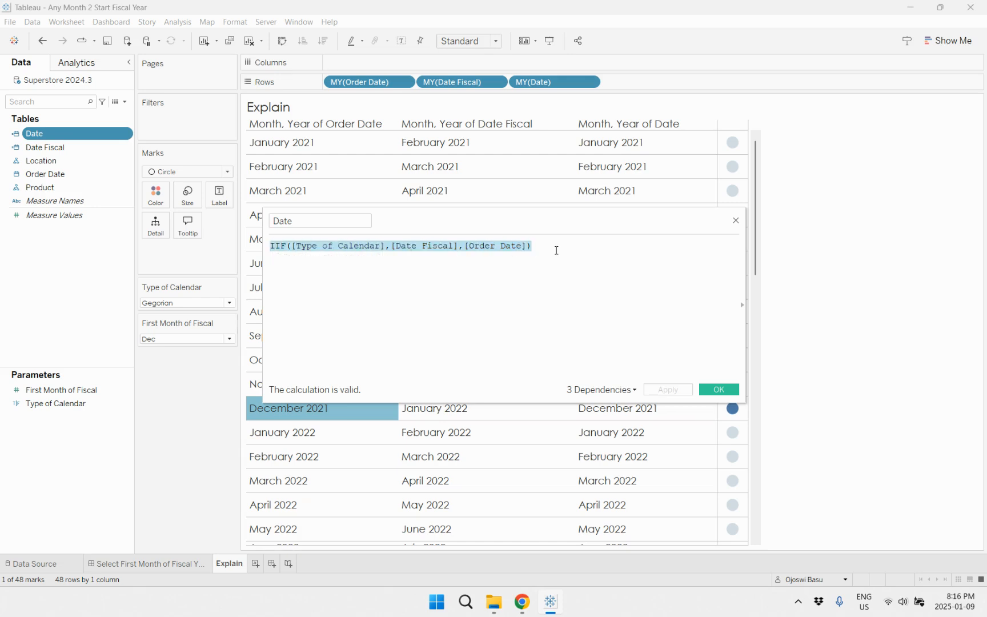
click(554, 282)
drag(392, 246, 459, 247)
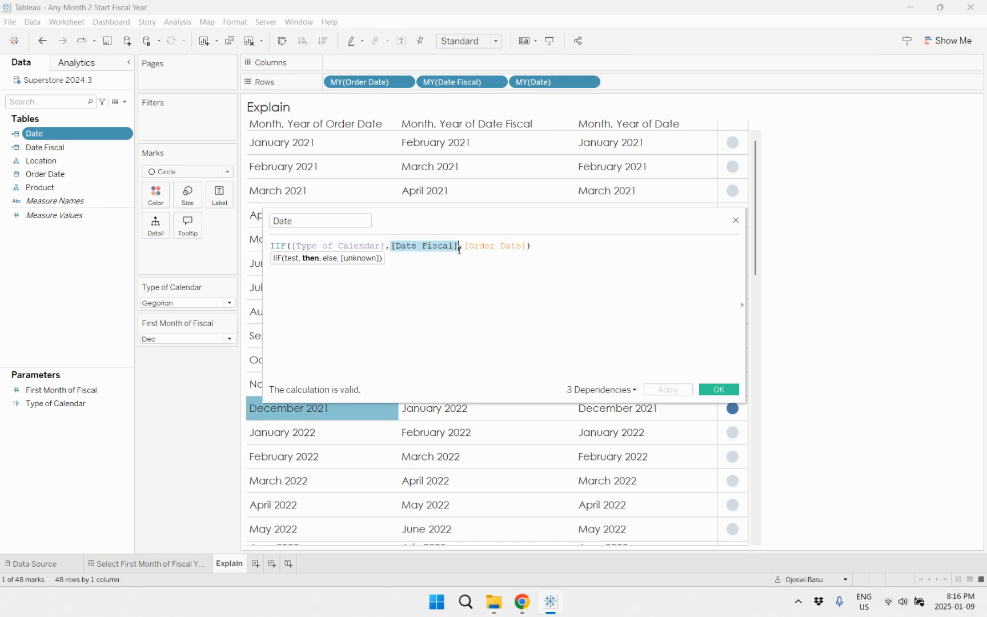
click(352, 243)
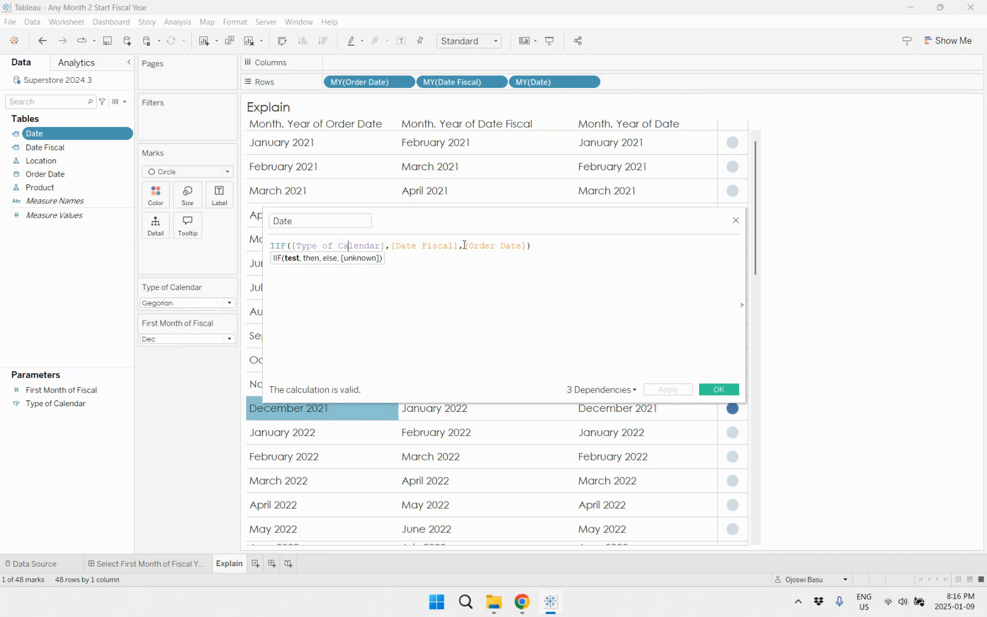
drag(464, 245, 528, 246)
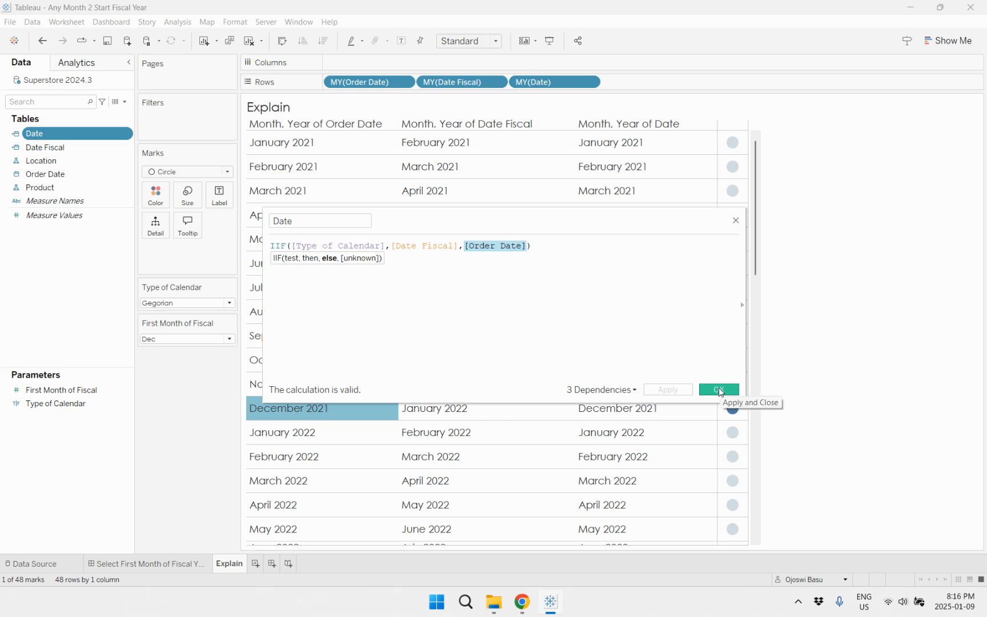
click(719, 390)
Compare the Date column under the Gegorian calendar, clear the row highlight, and set Type of Calendar to Fiscal.
click(187, 302)
click(187, 327)
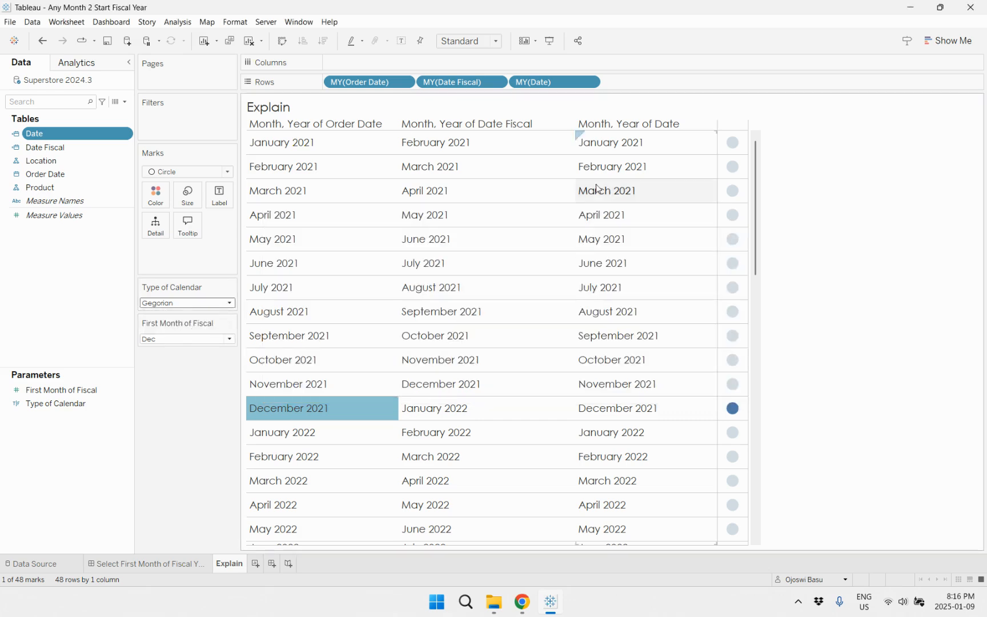
click(694, 127)
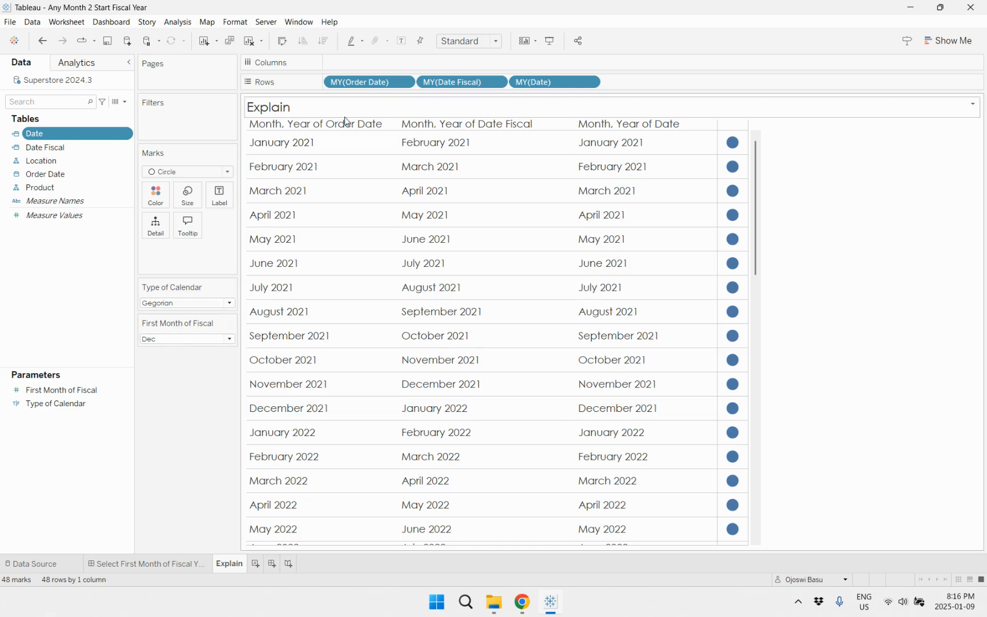
click(177, 304)
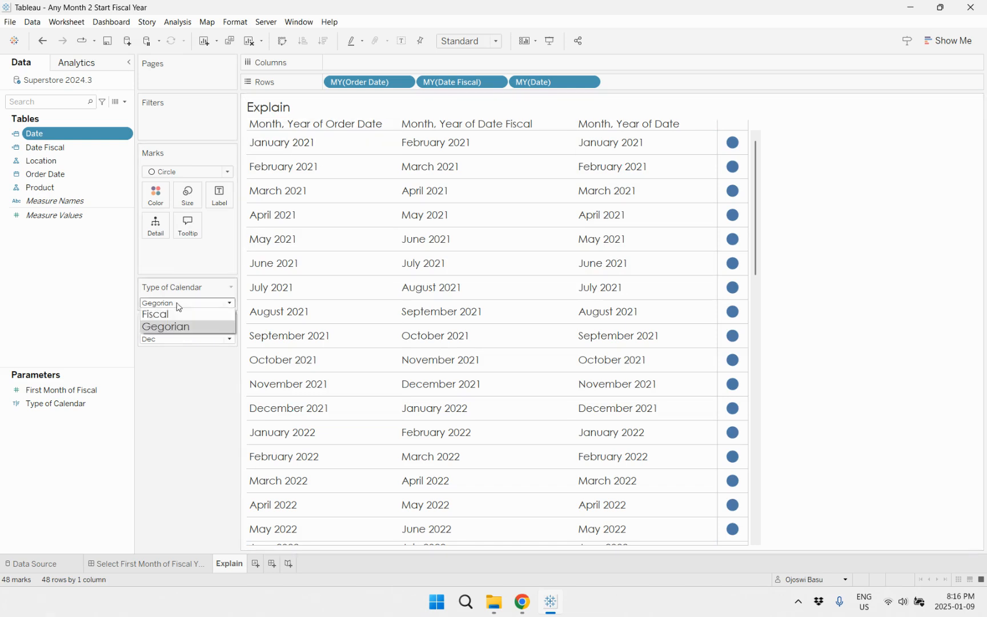
click(175, 314)
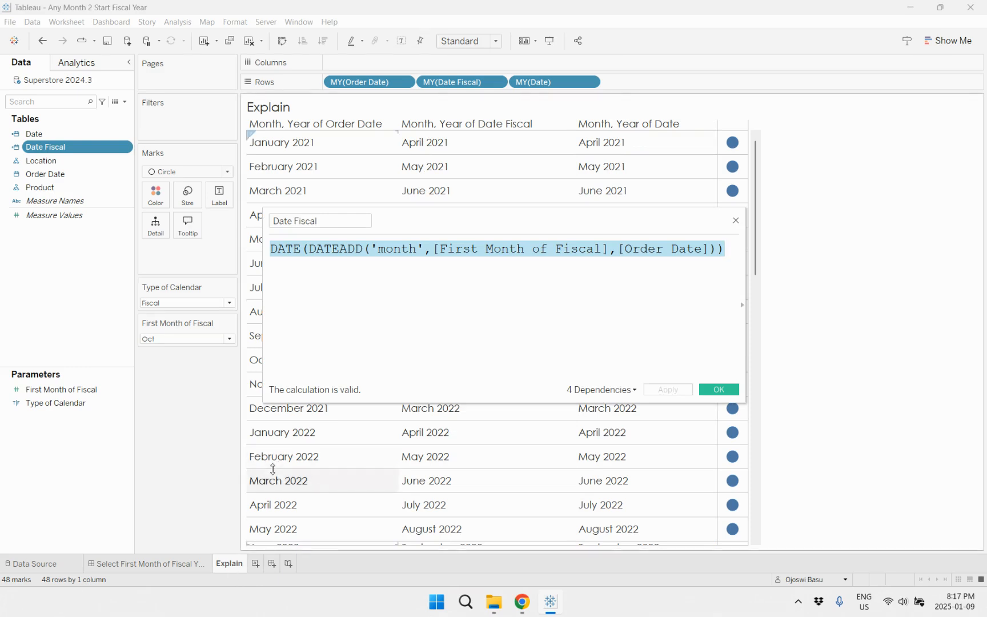
Switch to the Select First Month of Fiscal Year dashboard and close the Date Fiscal calculation editor.
click(171, 566)
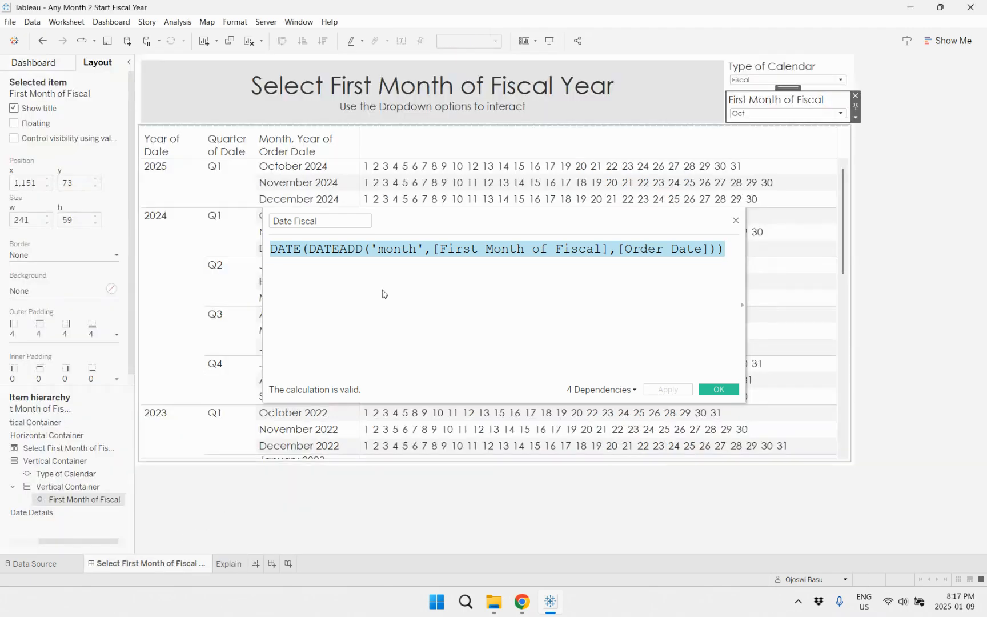
click(736, 221)
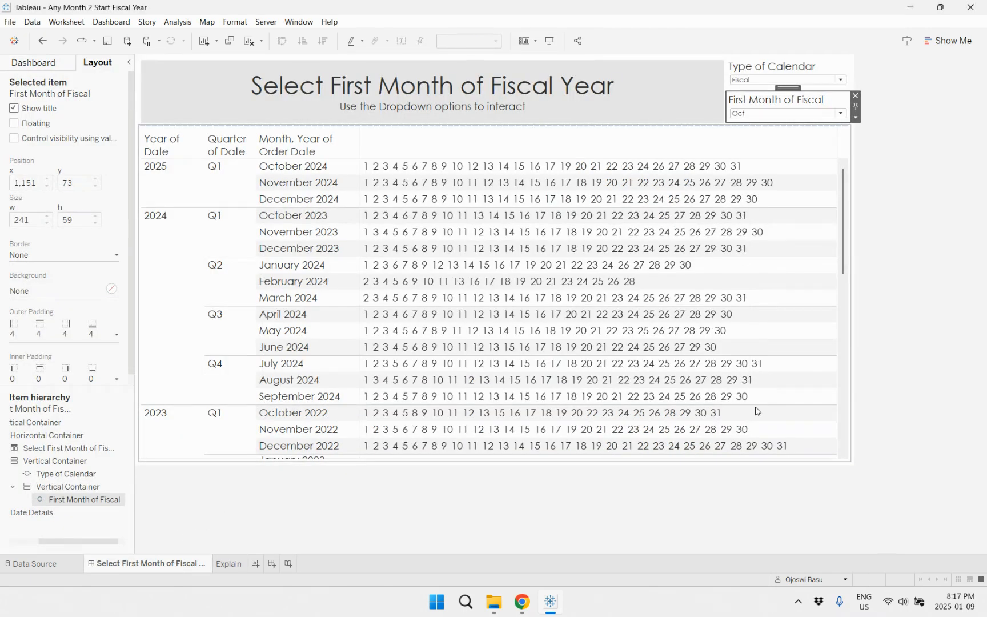